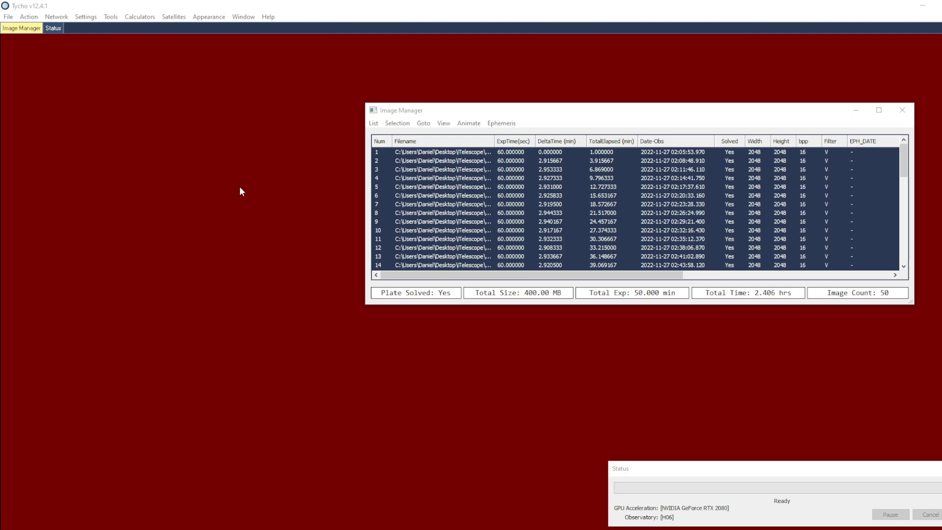
# View the loaded images and set both Marker 1 and Marker 2 on the target star at the crosshairs.
pyautogui.click(30, 17)
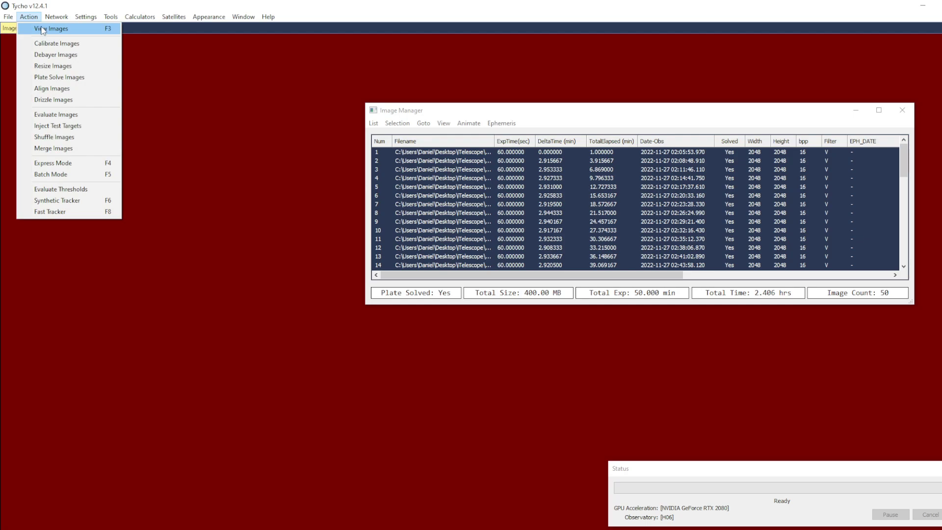
pyautogui.click(34, 29)
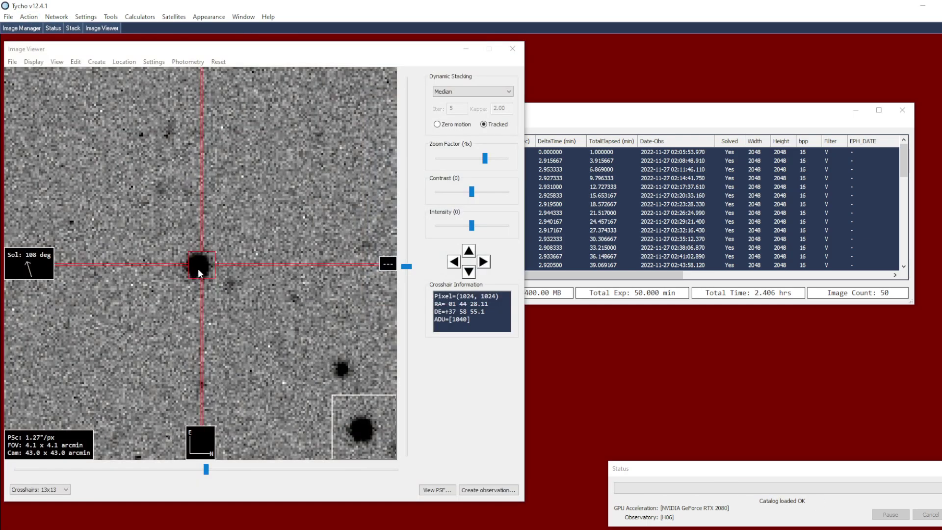
pyautogui.rightClick(249, 230)
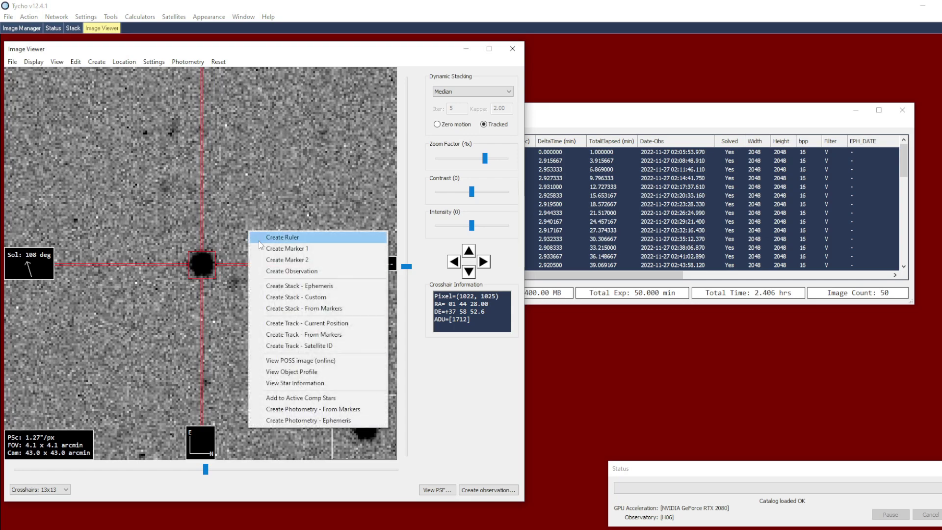
pyautogui.click(268, 249)
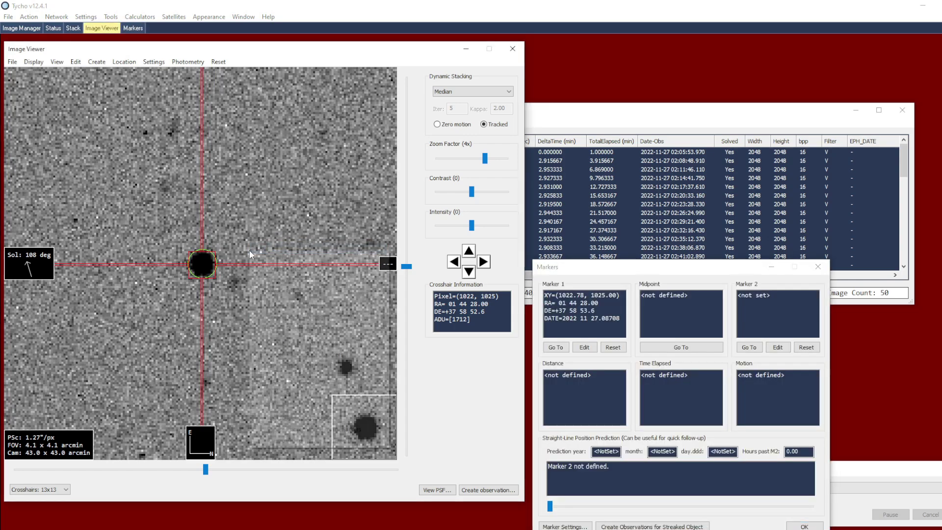
pyautogui.rightClick(249, 253)
pyautogui.click(310, 281)
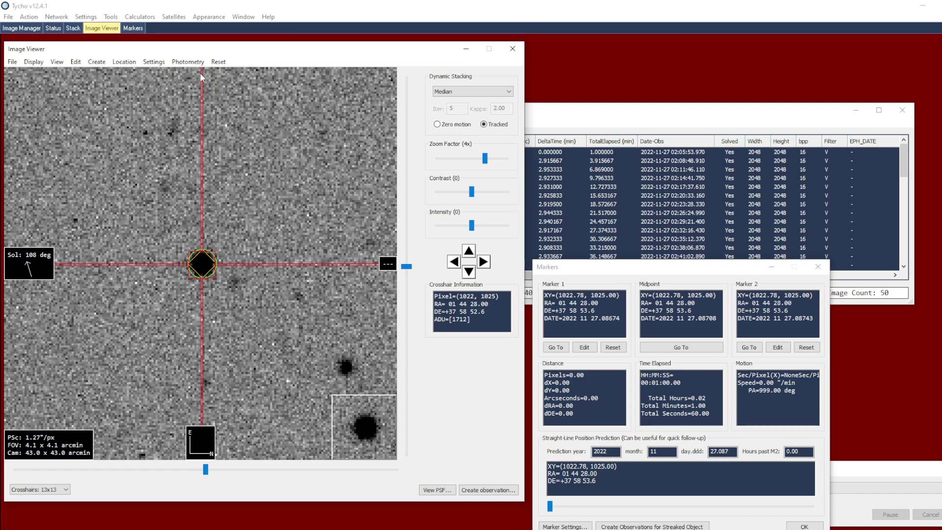
# Open the target's photometry aperture settings, check the Radius 1 value, and close them.
pyautogui.click(189, 63)
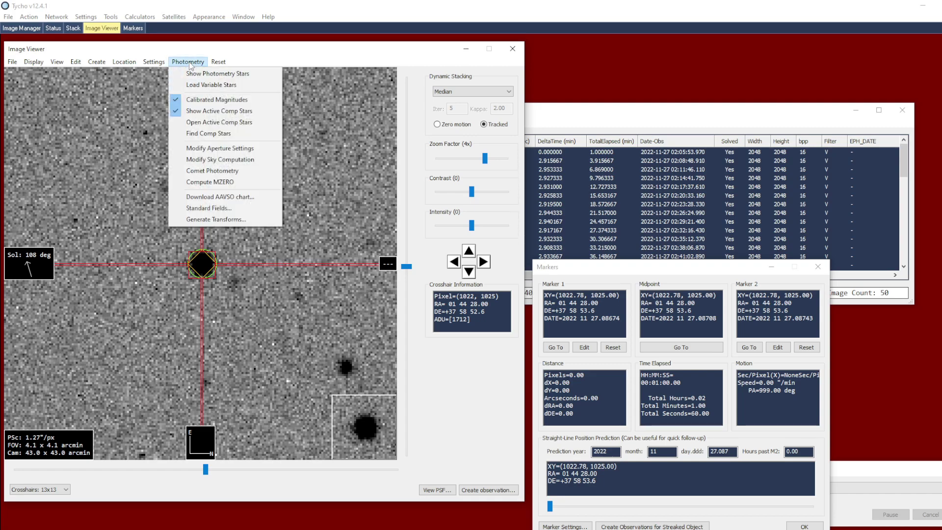
pyautogui.click(220, 148)
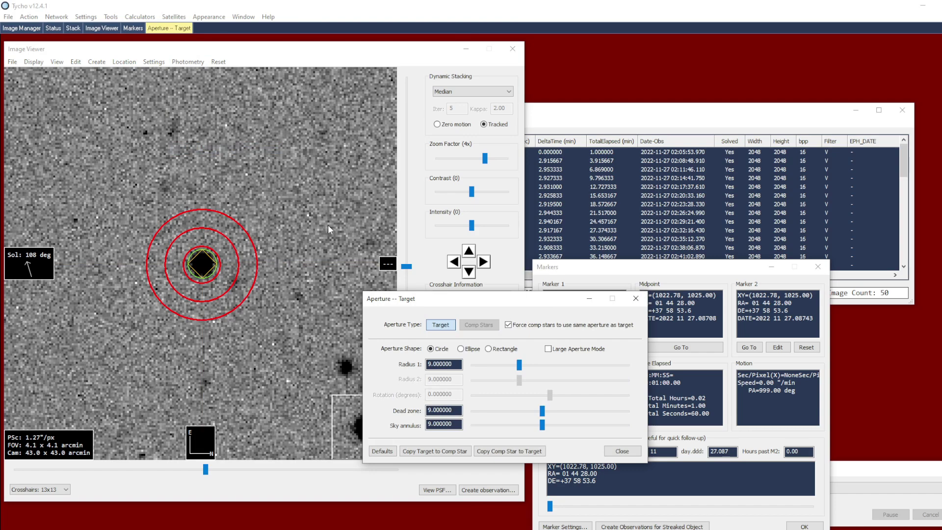
pyautogui.click(455, 364)
pyautogui.moveTo(455, 364); pyautogui.dragTo(428, 364)
pyautogui.click(458, 364)
pyautogui.click(636, 298)
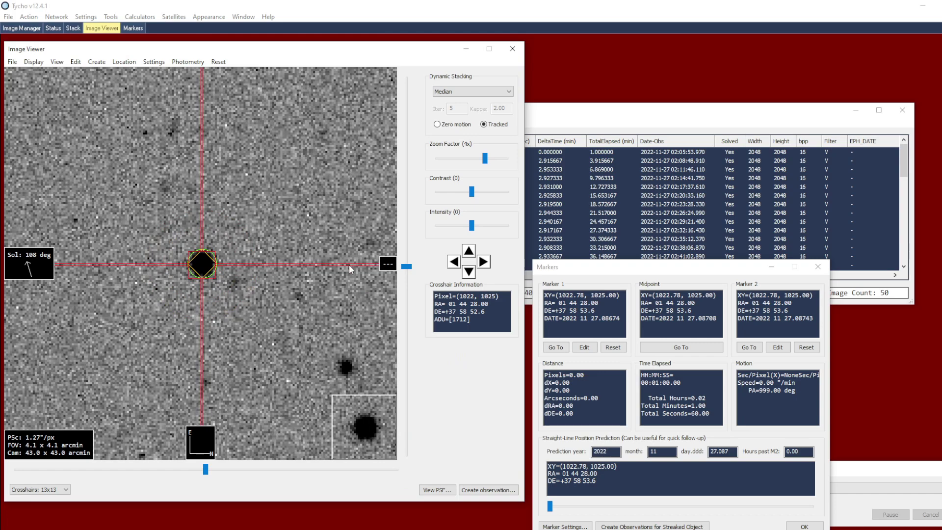
# Find candidate comparison stars for the image and check the star catalog settings, closing them without changes.
pyautogui.click(188, 61)
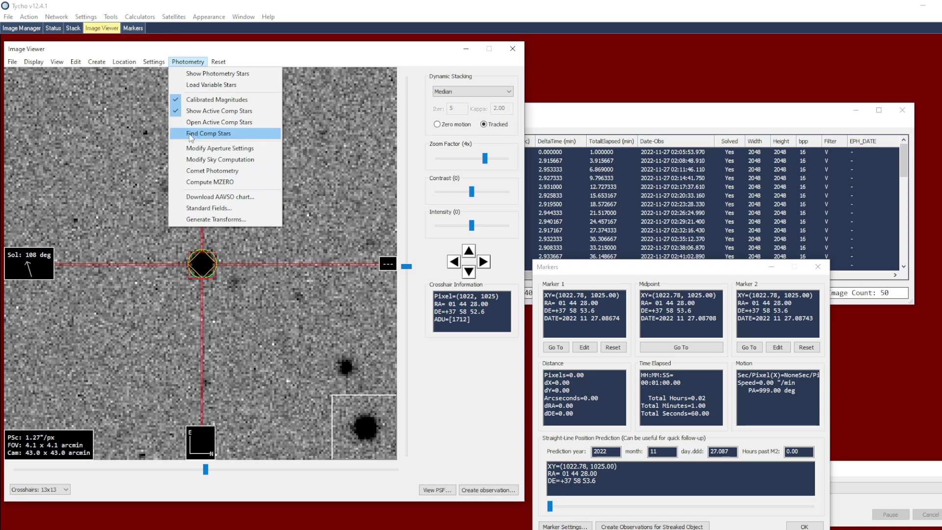
pyautogui.click(233, 134)
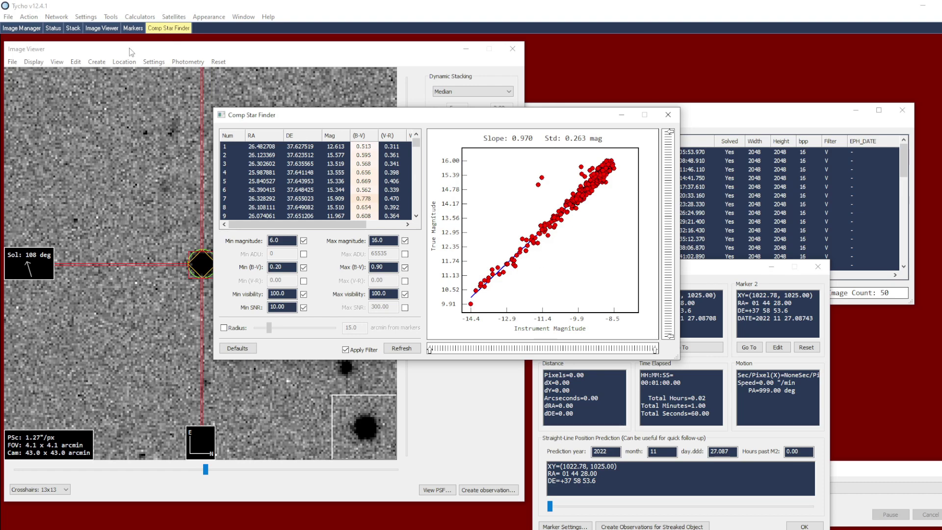
pyautogui.click(79, 17)
pyautogui.click(115, 53)
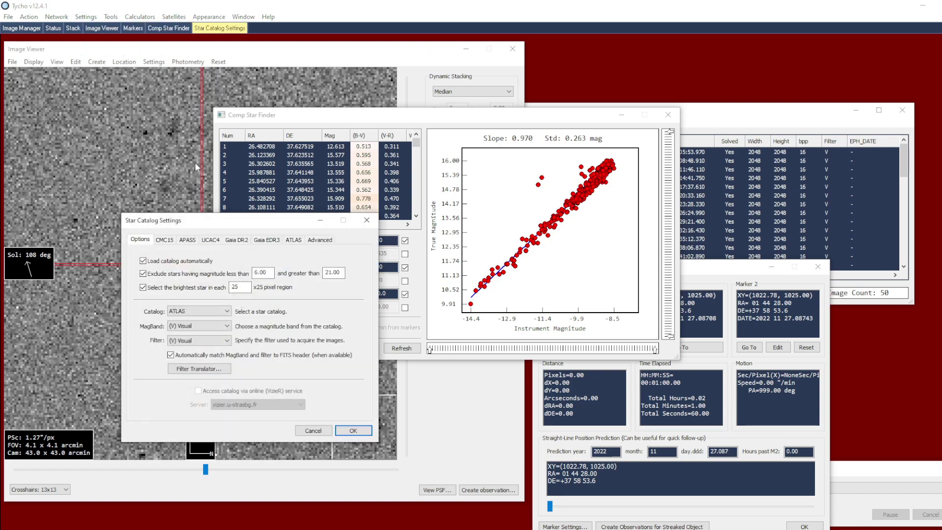
pyautogui.click(367, 220)
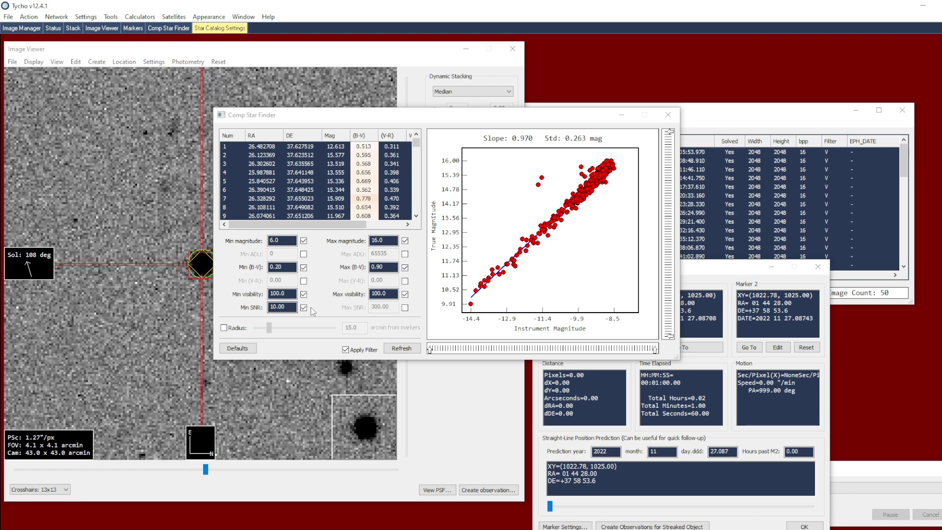
# Add five stars along the fitted line of the Comp Star Finder plot, from magnitude 11.6 to 12.6, to the active comparison stars.
pyautogui.rightClick(508, 265)
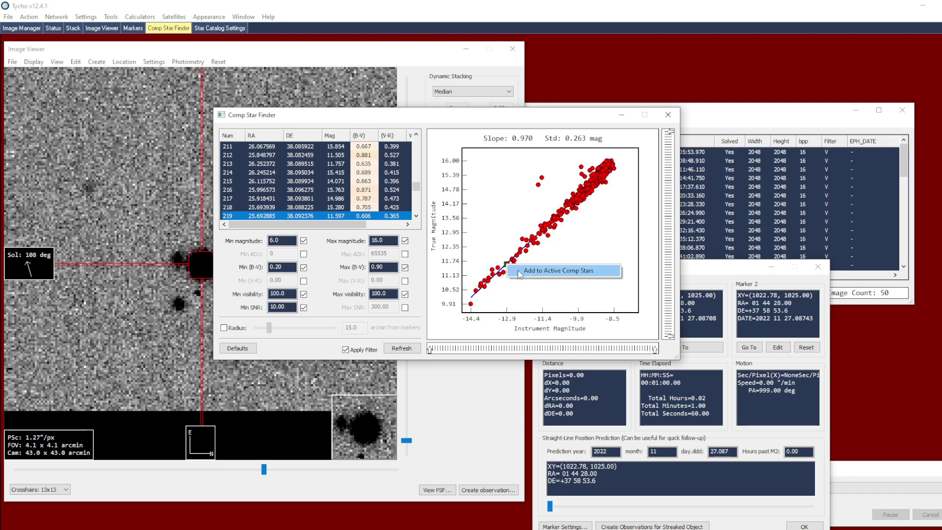
pyautogui.click(554, 274)
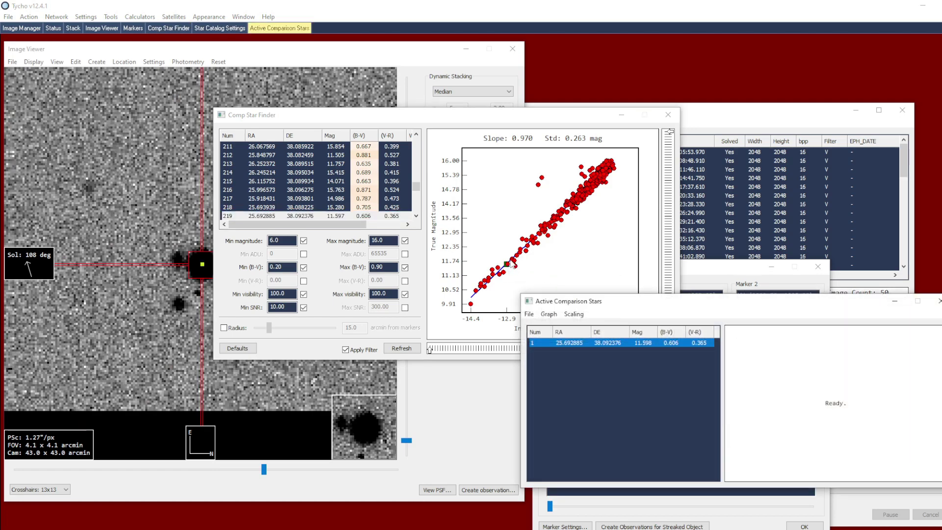
pyautogui.rightClick(514, 262)
pyautogui.click(521, 270)
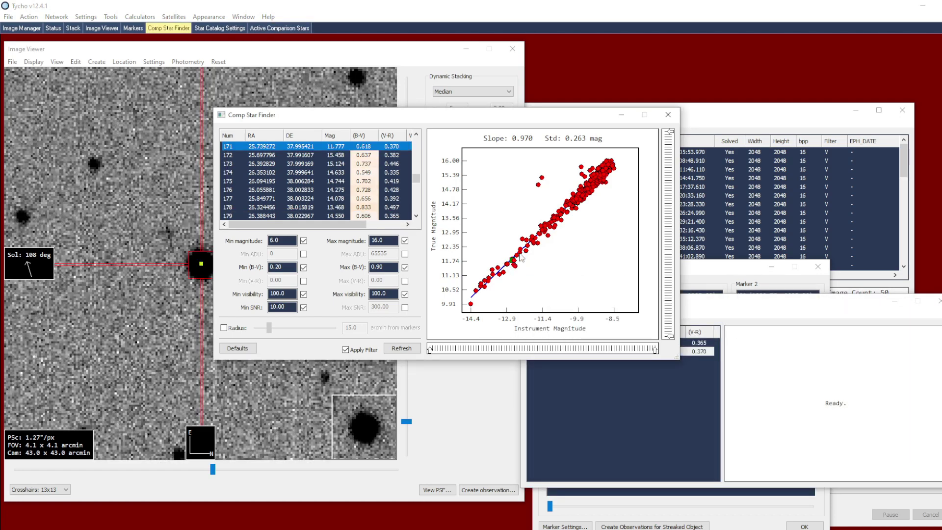
pyautogui.rightClick(521, 254)
pyautogui.click(527, 261)
pyautogui.rightClick(526, 244)
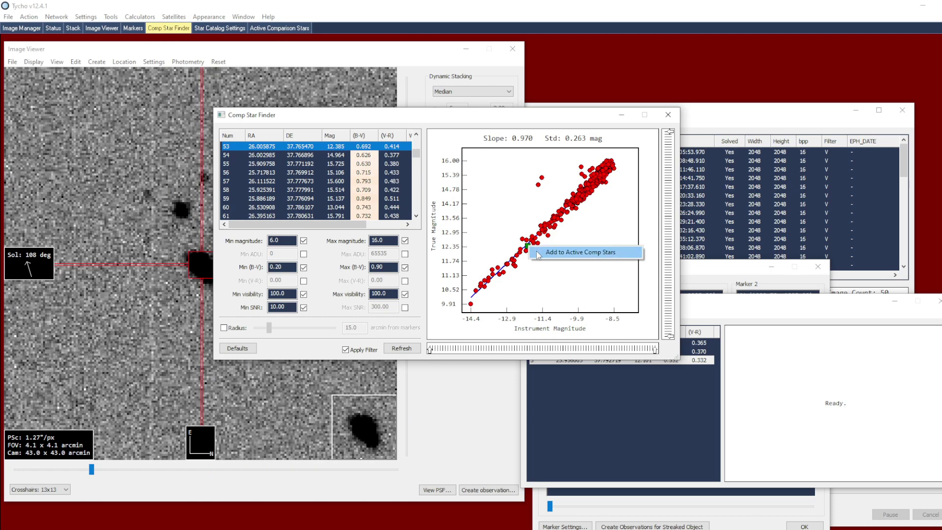
pyautogui.click(564, 251)
pyautogui.rightClick(533, 242)
pyautogui.click(540, 247)
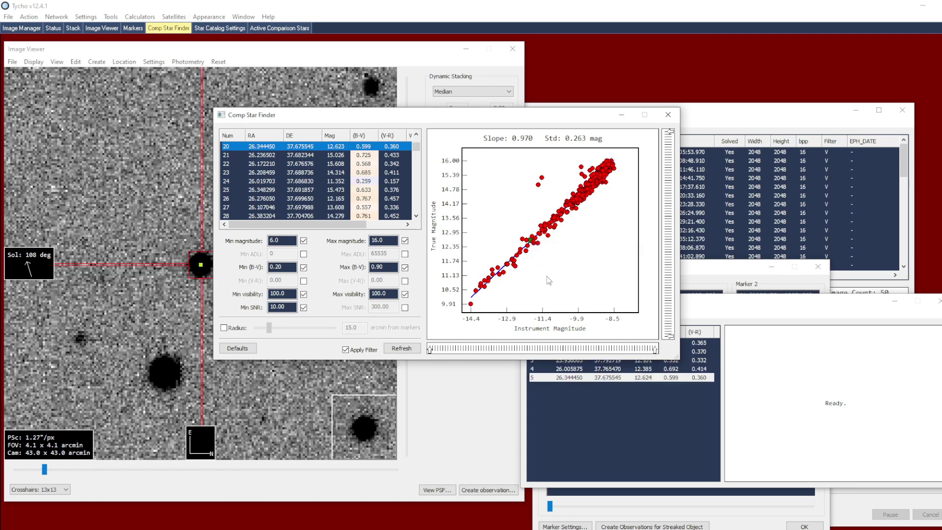
# Set the fifth active comparison star as the check star and generate the graph data for the list.
pyautogui.rightClick(583, 382)
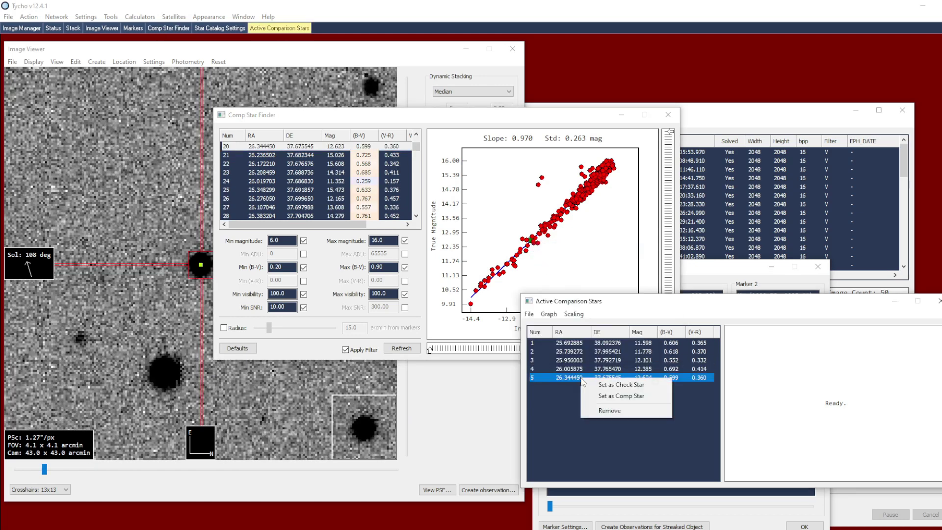
pyautogui.click(636, 386)
pyautogui.click(549, 315)
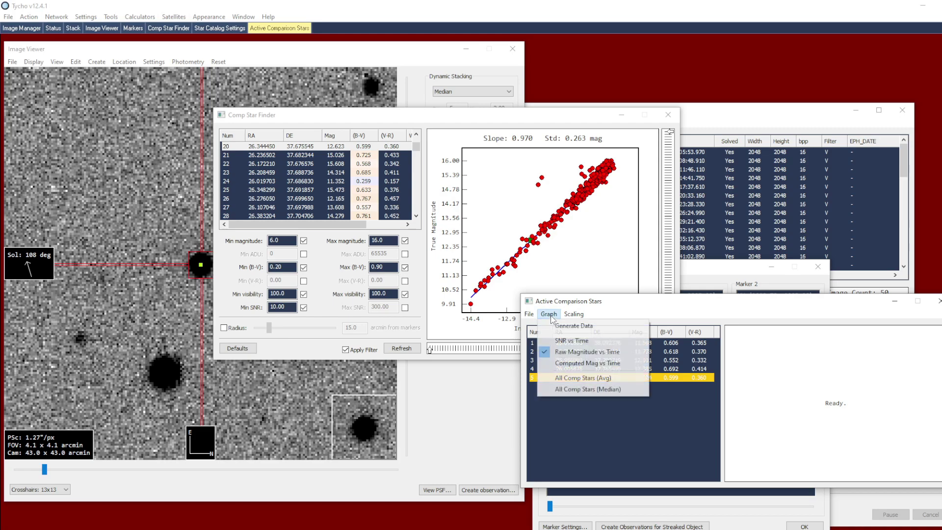
pyautogui.click(556, 327)
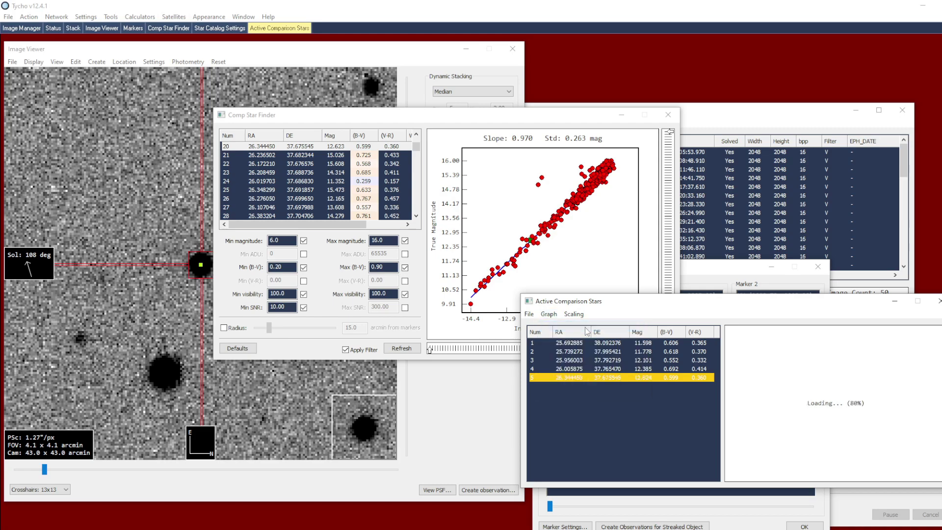
# Examine the Raw Magnitude vs Time graphs of comparison stars 1 to 4 for stability.
pyautogui.click(647, 371)
pyautogui.click(648, 361)
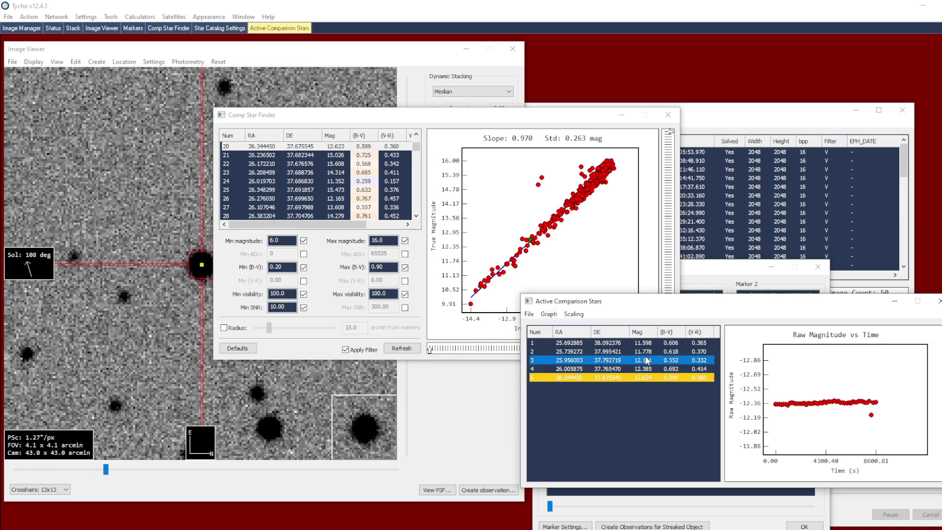
pyautogui.click(648, 352)
pyautogui.click(648, 343)
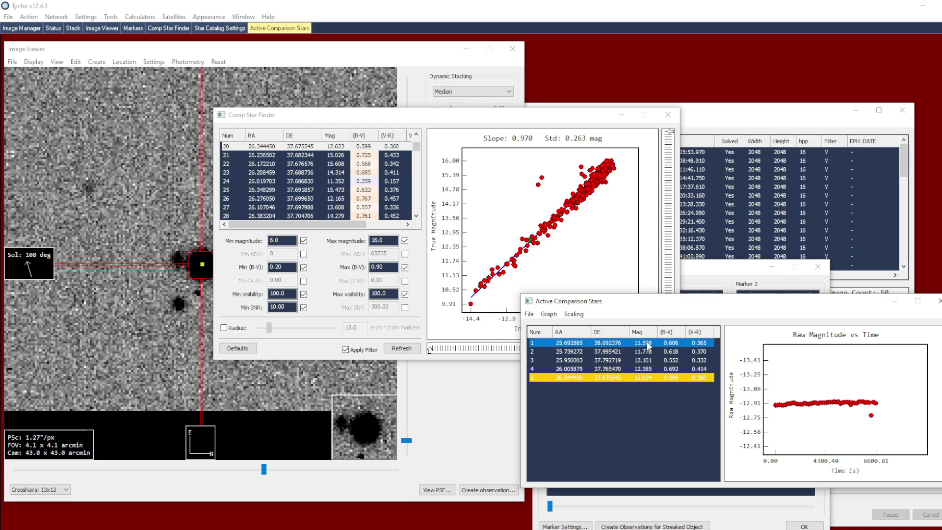
pyautogui.click(692, 354)
pyautogui.click(690, 360)
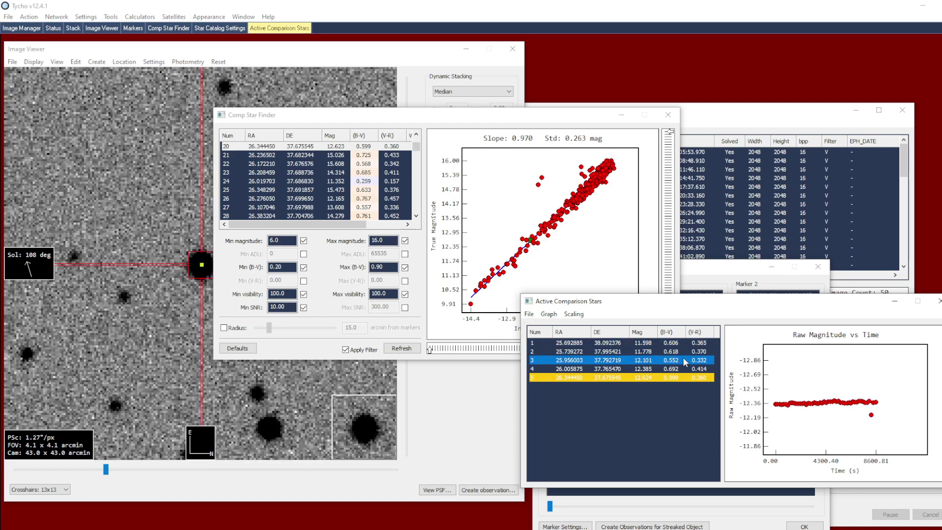
pyautogui.click(677, 409)
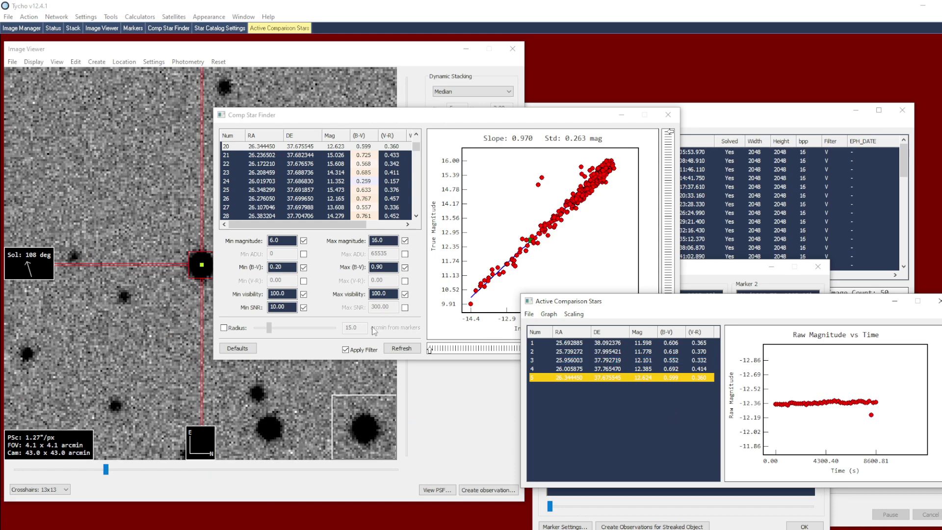
# Create photometry of the target from the markers and plot the lightcurve of the resulting photometry set.
pyautogui.rightClick(155, 229)
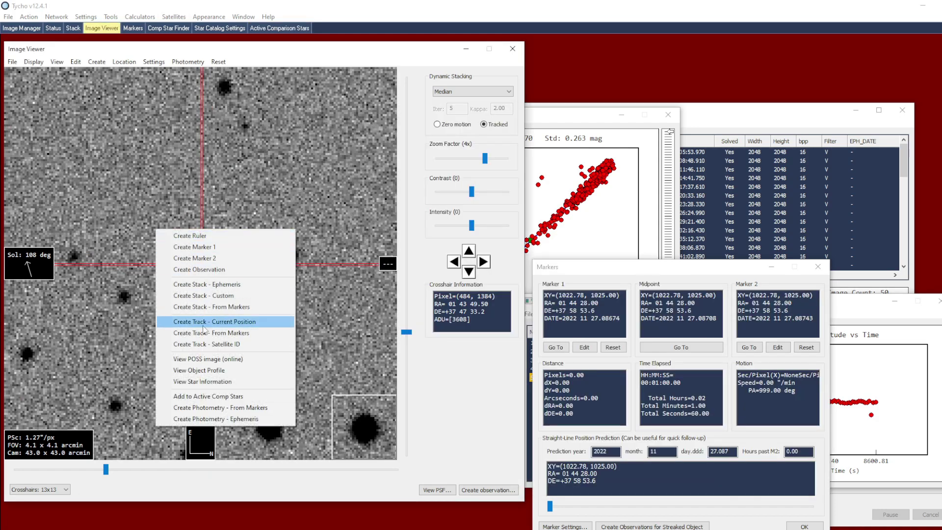
pyautogui.click(228, 408)
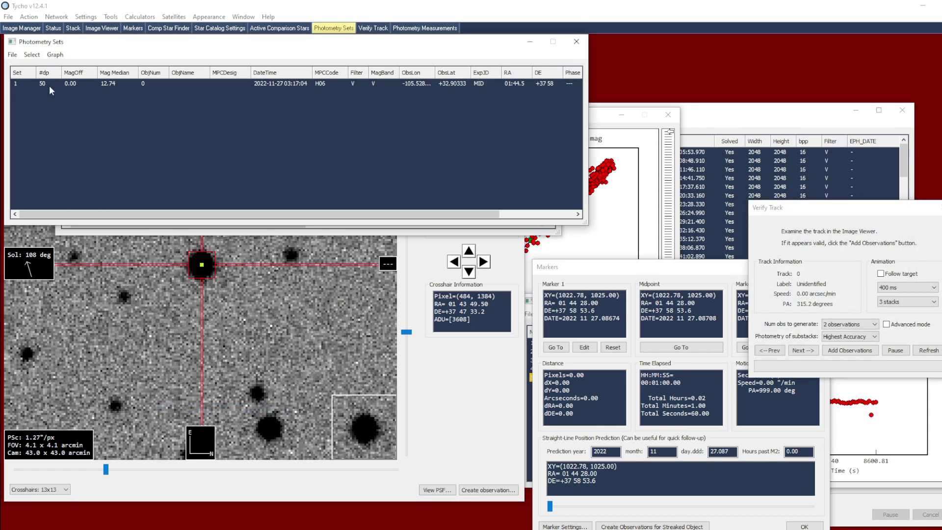
pyautogui.click(59, 55)
pyautogui.click(77, 68)
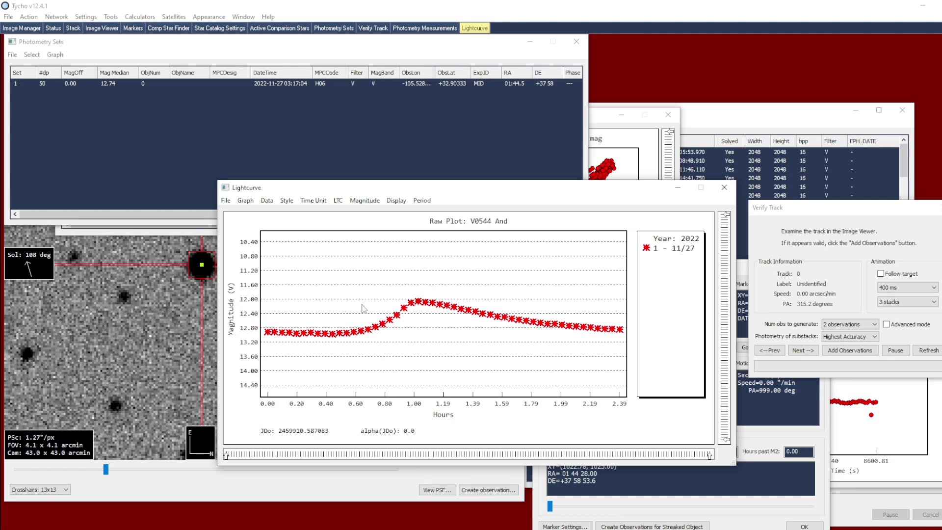
# Export the photometry set in AAVSO format to transformations, with non-AAVSO stars encoded into regular fields.
pyautogui.click(15, 55)
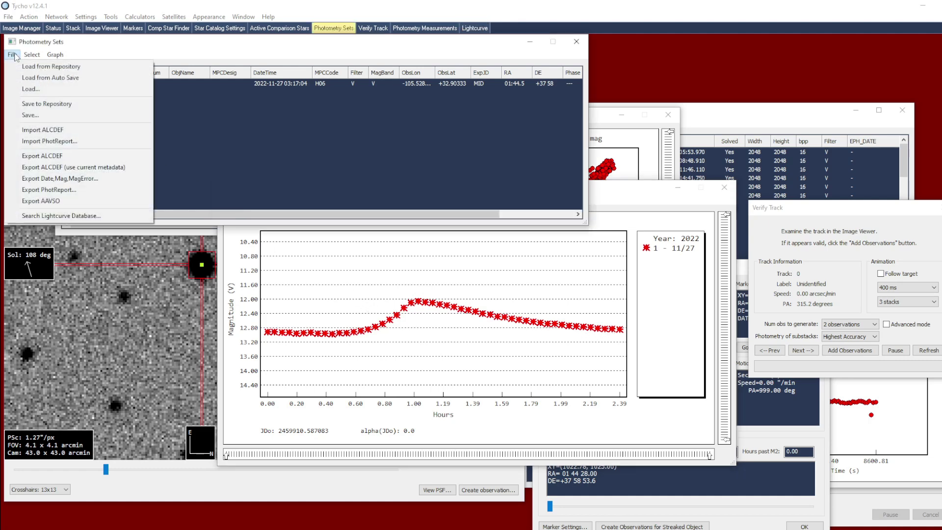
pyautogui.click(59, 201)
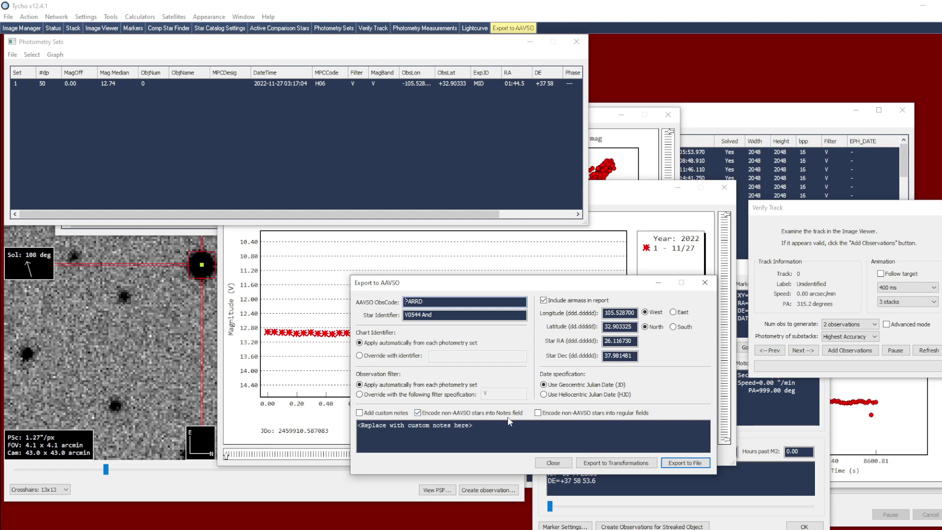
pyautogui.click(538, 414)
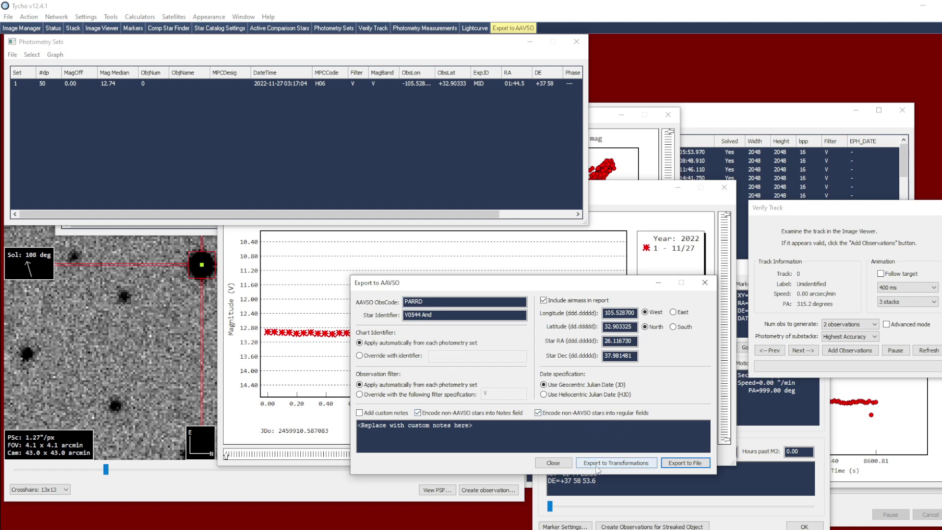
pyautogui.click(624, 466)
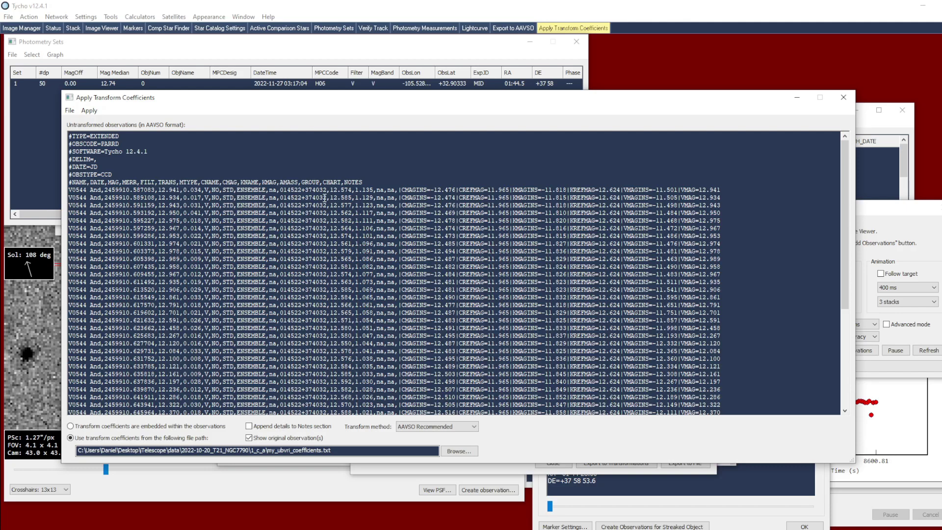
# Examine the ensemble, check star and notes fields in the first untransformed observation, then close the transform coefficients window.
pyautogui.doubleClick(239, 190)
pyautogui.moveTo(279, 189); pyautogui.dragTo(327, 190)
pyautogui.doubleClick(271, 192)
pyautogui.moveTo(399, 190); pyautogui.dragTo(723, 191)
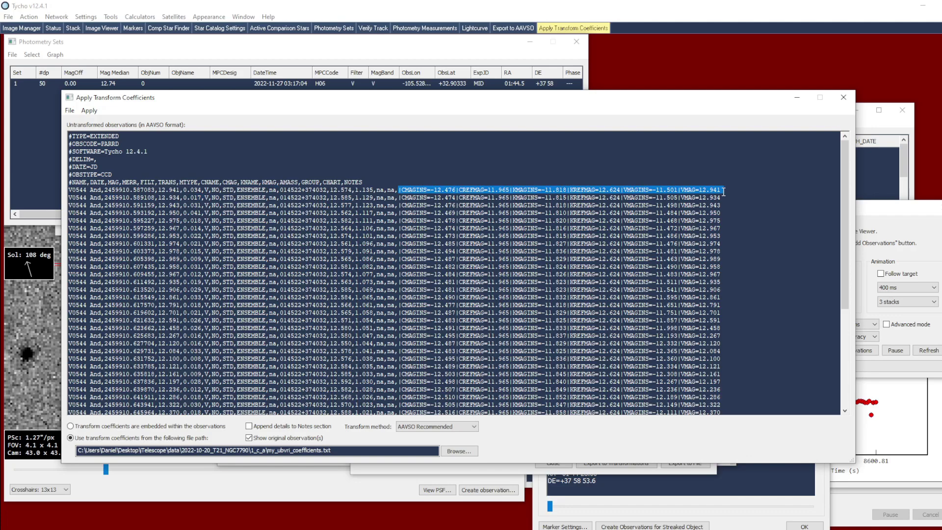
pyautogui.click(845, 101)
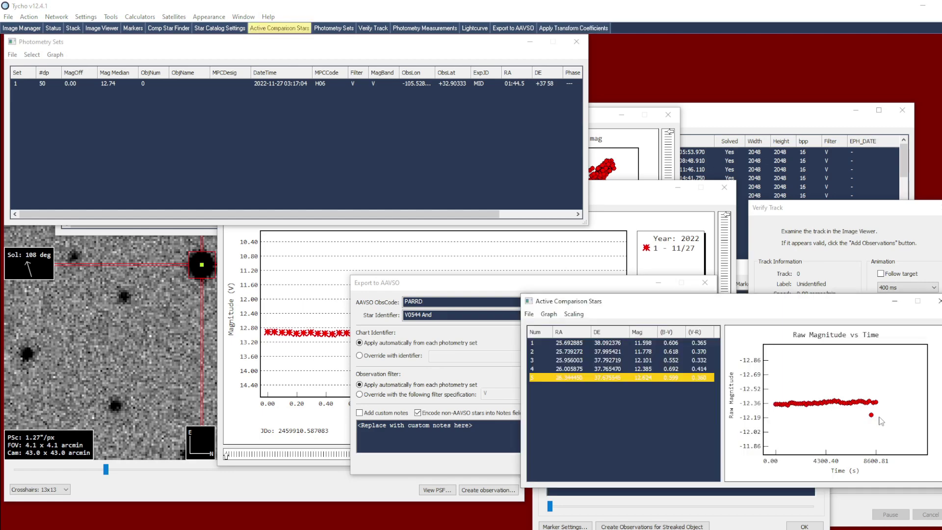
# Remove stars 2, 3 and 4 from the active comparison stars, keeping star 1 and the check star.
pyautogui.click(651, 370)
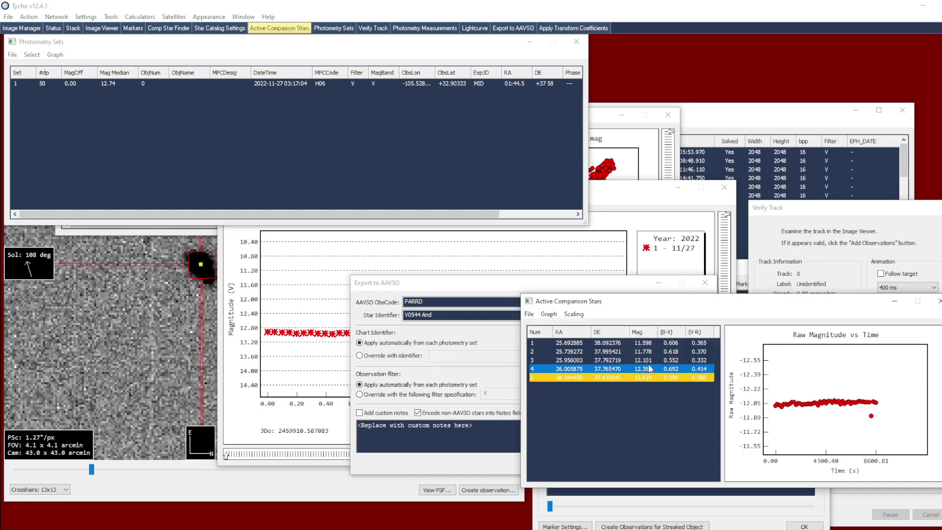
pyautogui.keyDown('shift'); pyautogui.click(650, 352); pyautogui.keyUp('shift')
pyautogui.rightClick(648, 353)
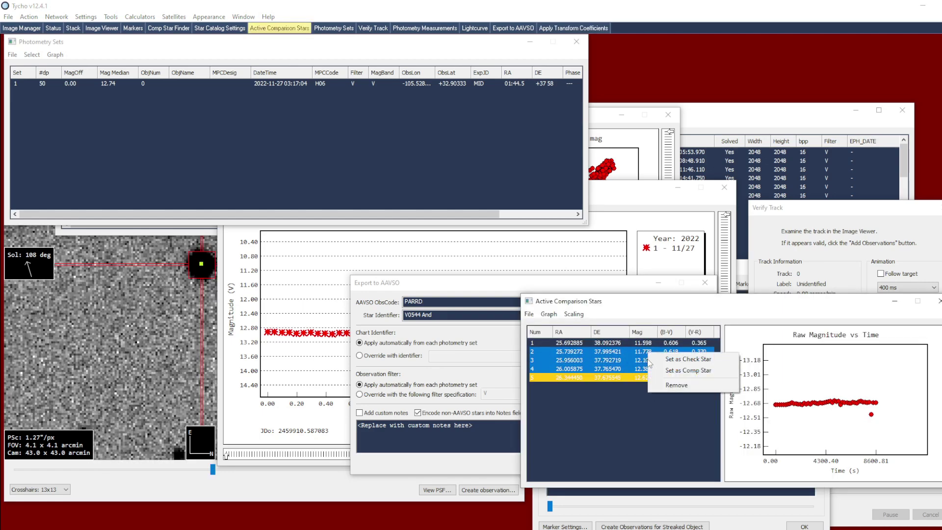
pyautogui.click(676, 385)
# Create another photometry set of the target from the markers and export the photometry in AAVSO format to transformations.
pyautogui.rightClick(188, 333)
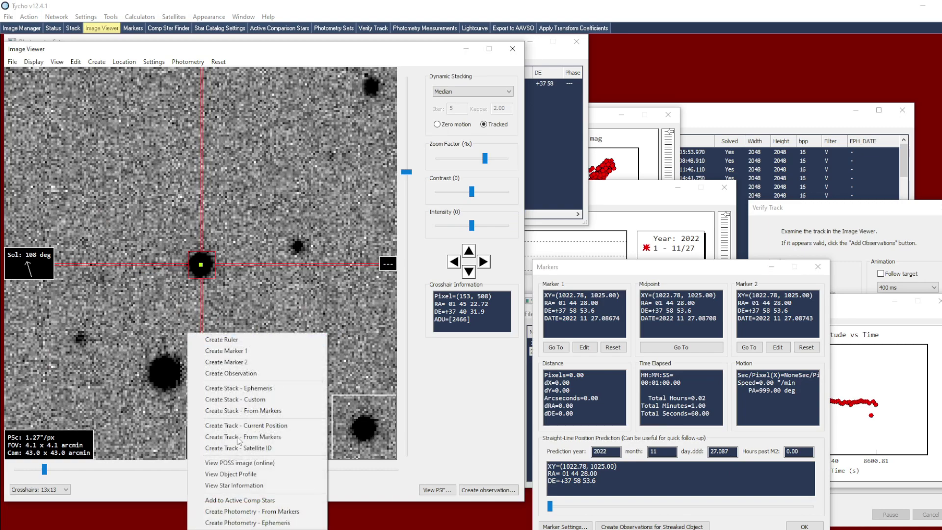
pyautogui.click(247, 511)
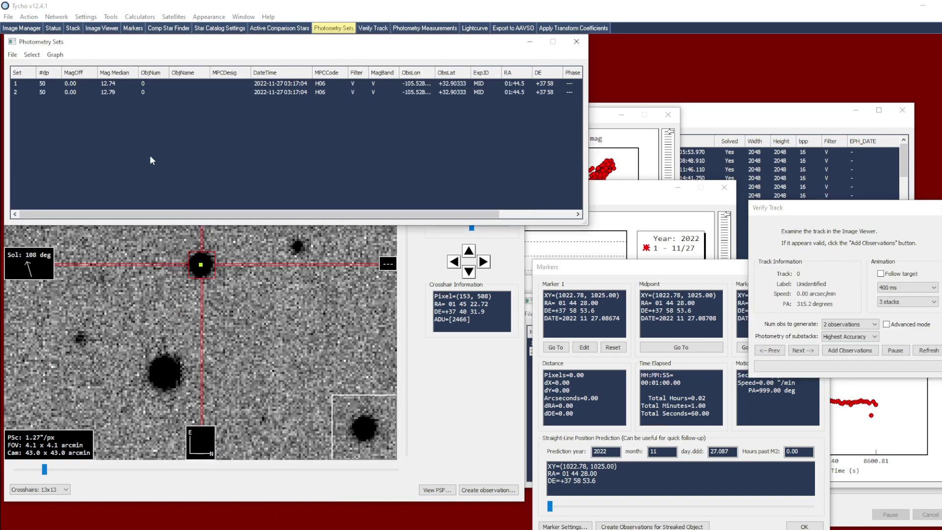
pyautogui.click(12, 55)
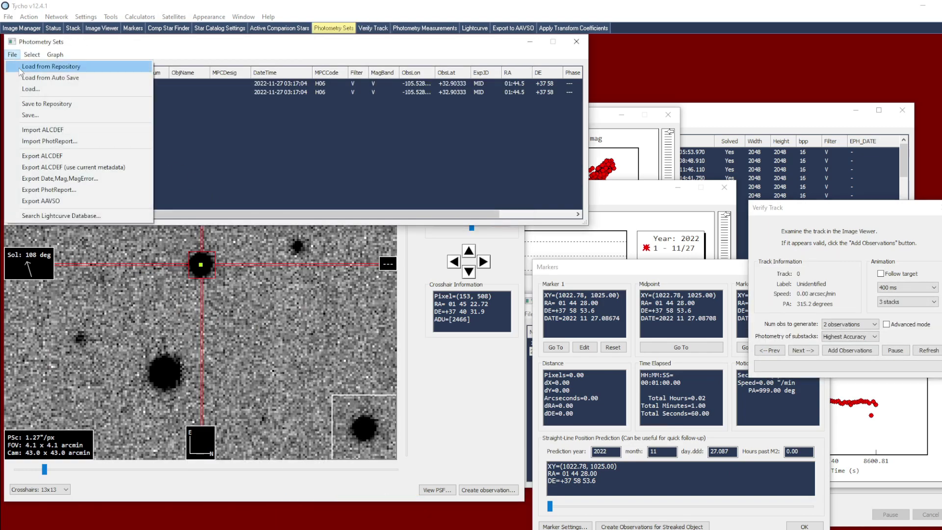
pyautogui.click(52, 203)
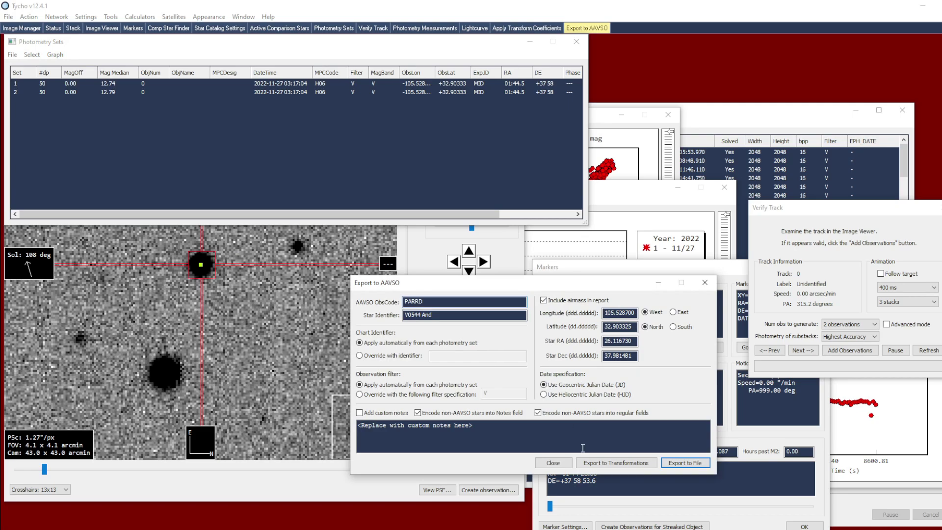
pyautogui.click(622, 463)
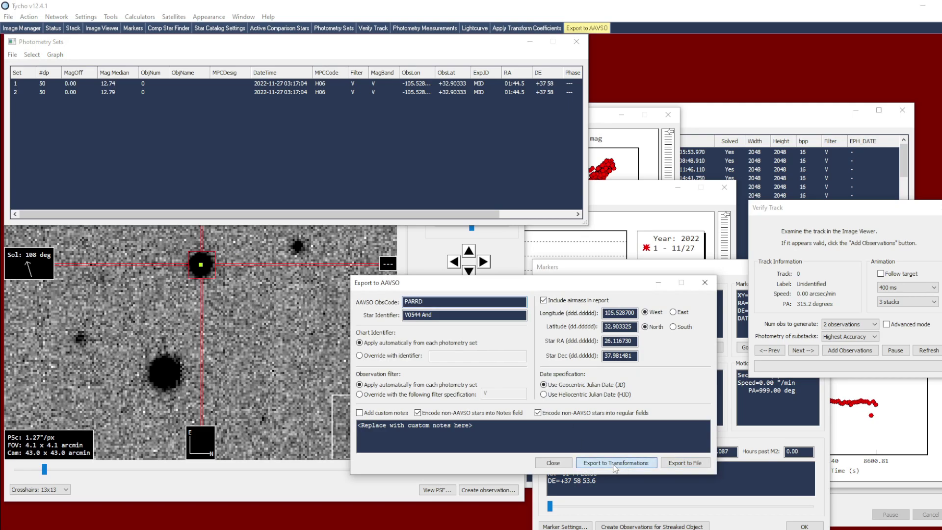
# Examine the comparison star, check star and CNAME notes fields in the first single-comparison observation below the ensemble observations.
pyautogui.moveTo(846, 188); pyautogui.dragTo(846, 273)
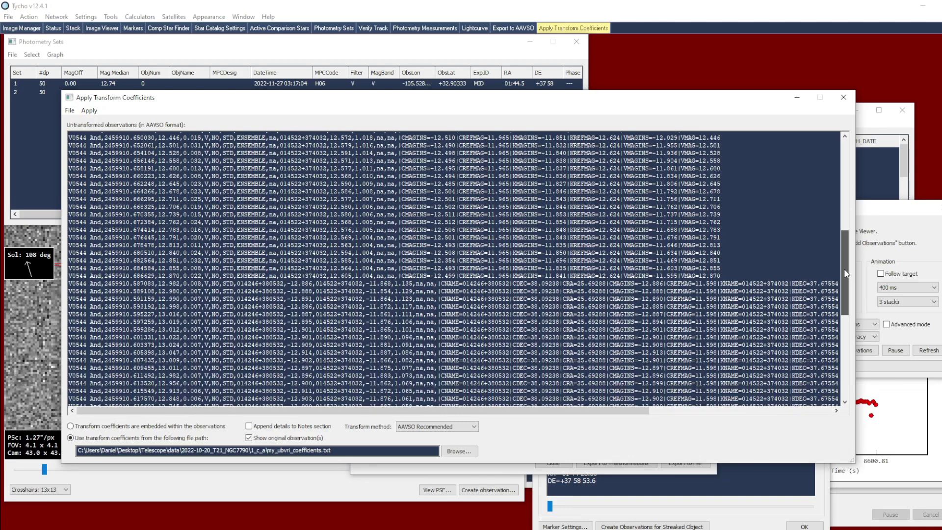
pyautogui.moveTo(846, 273); pyautogui.dragTo(846, 275)
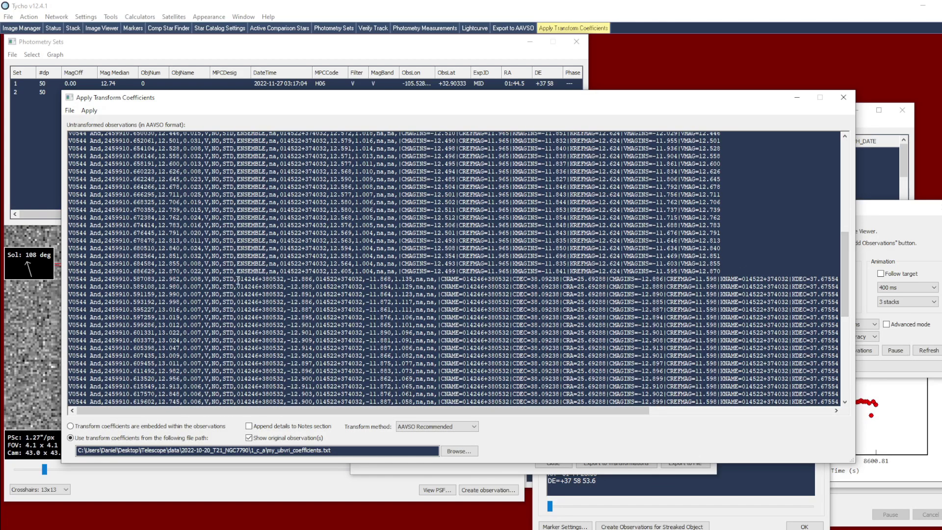
pyautogui.moveTo(238, 280); pyautogui.dragTo(362, 279)
pyautogui.moveTo(407, 410); pyautogui.dragTo(599, 406)
pyautogui.moveTo(192, 282); pyautogui.dragTo(262, 283)
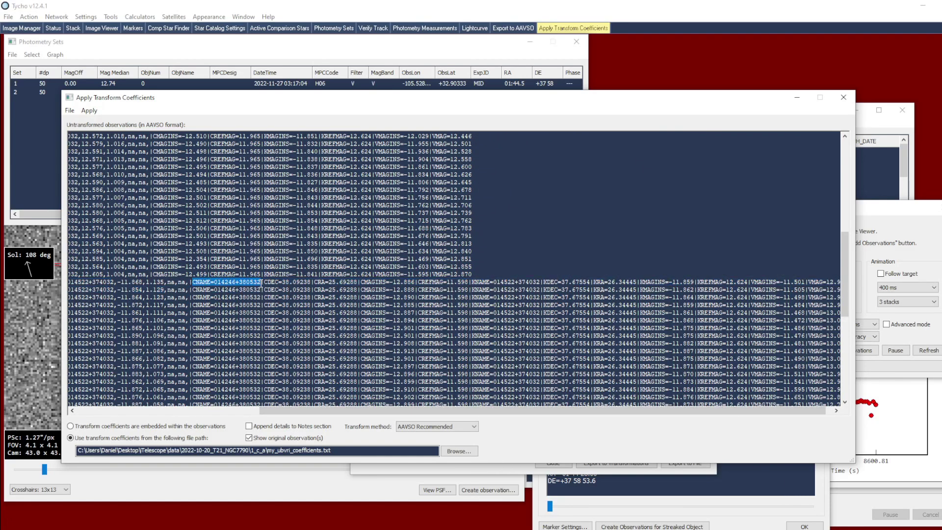
pyautogui.moveTo(843, 276); pyautogui.dragTo(843, 278)
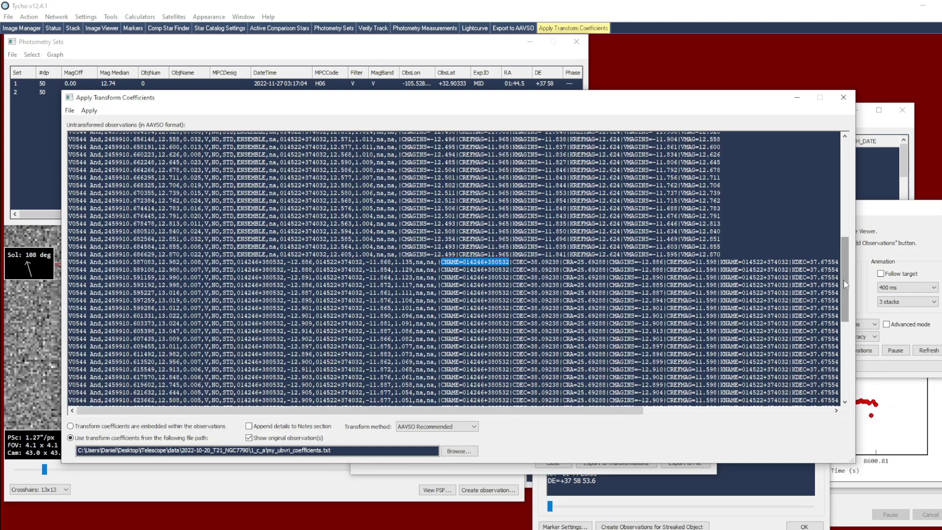